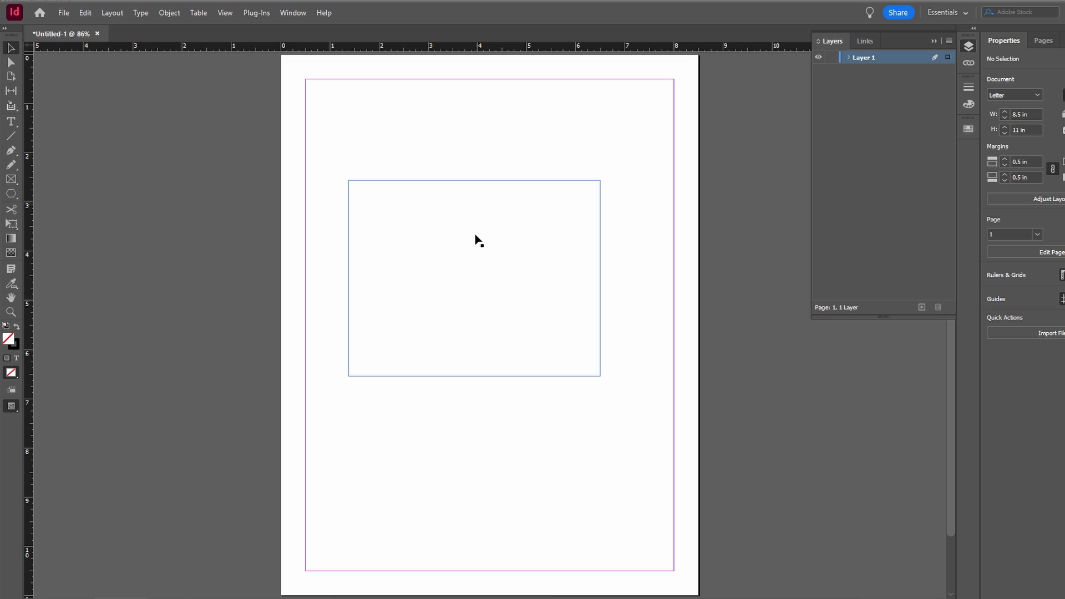
Step: Remove the old frame, draw a new text frame and fill it with placeholder text
key("Delete")
key("t")
left_click_drag(314, 156, 599, 393)
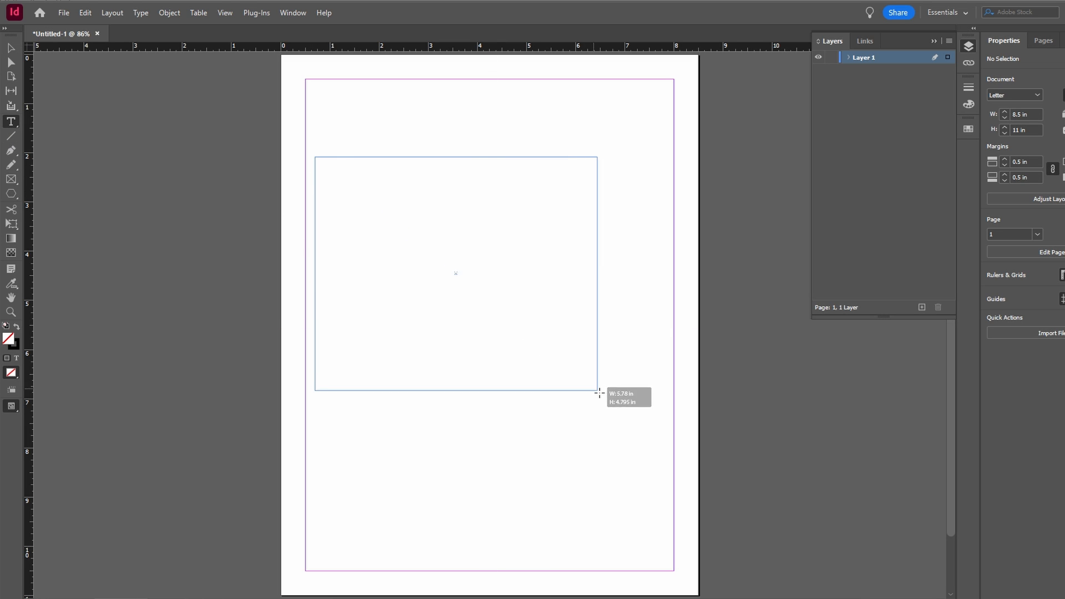
right_click(390, 205)
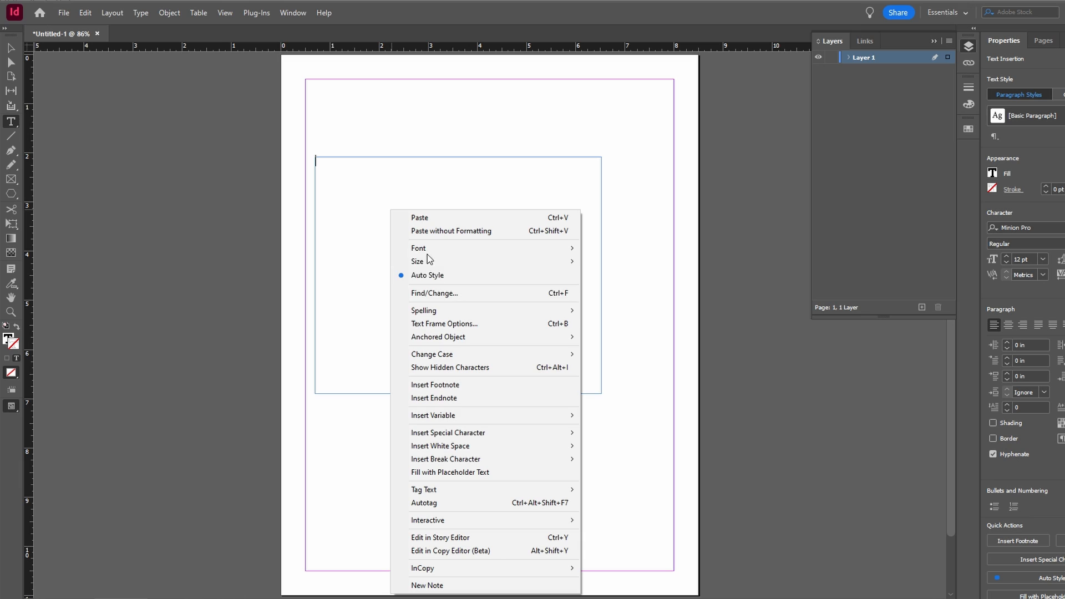
mouse_move(447, 433)
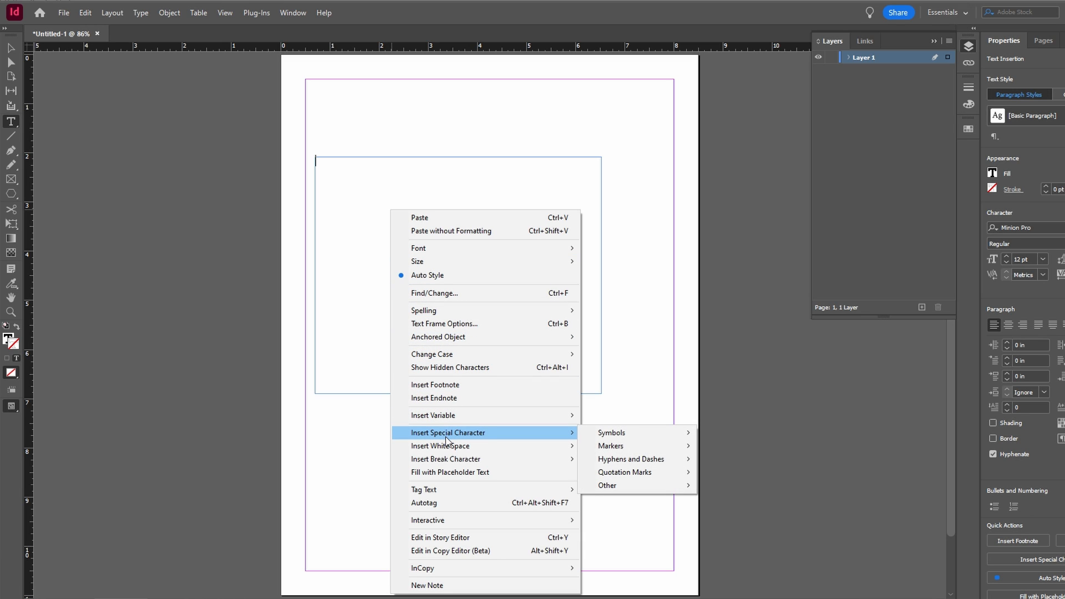
left_click(449, 472)
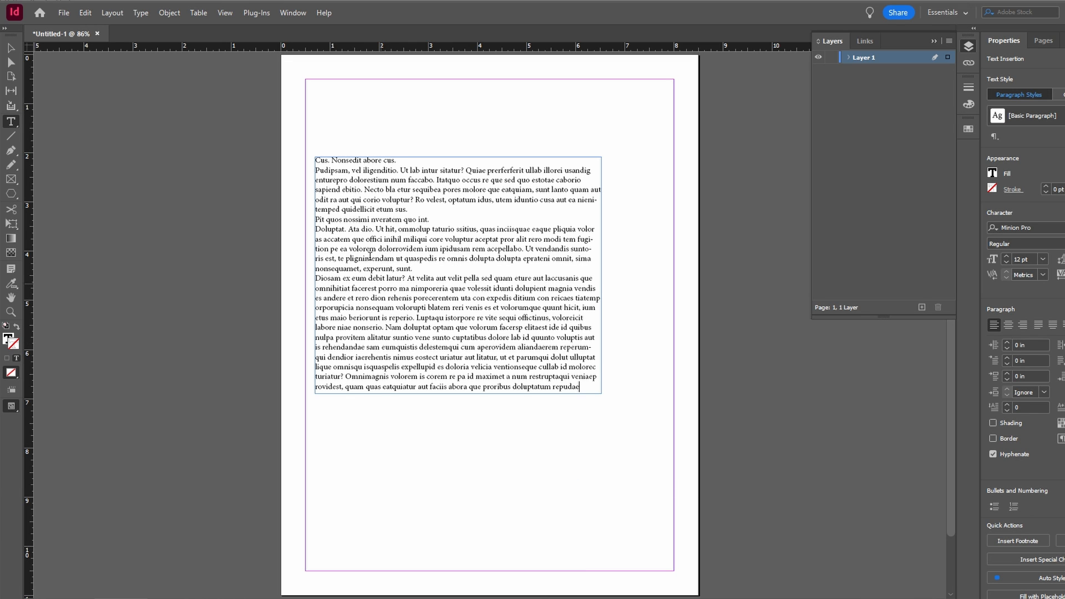
Step: Add a hyphen at the text start and delete a few letters of the hyphenated word
left_click(317, 160)
type("-")
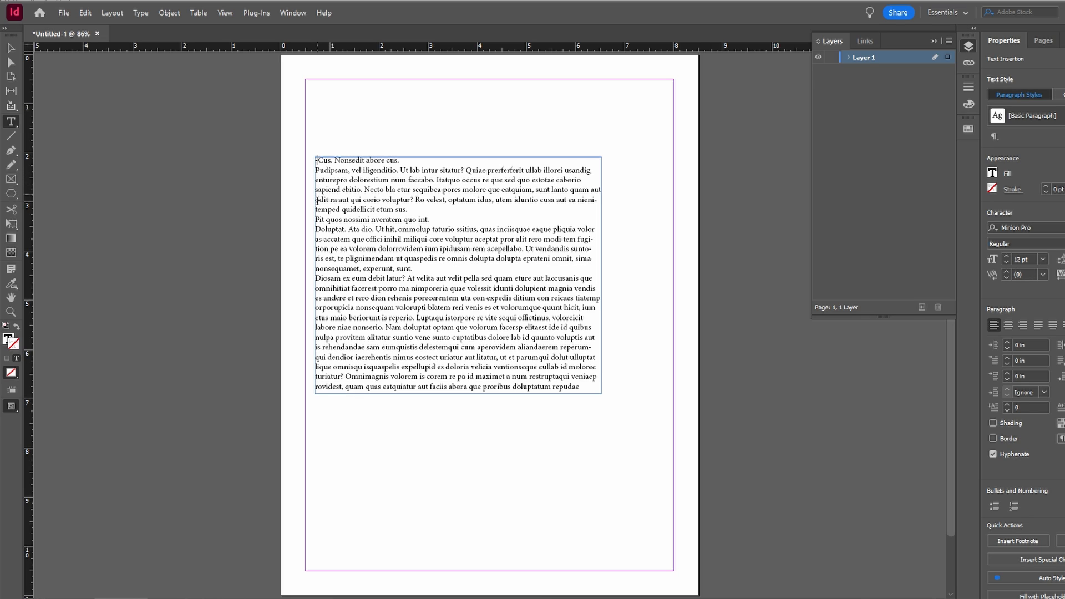
left_click_drag(315, 209, 327, 210)
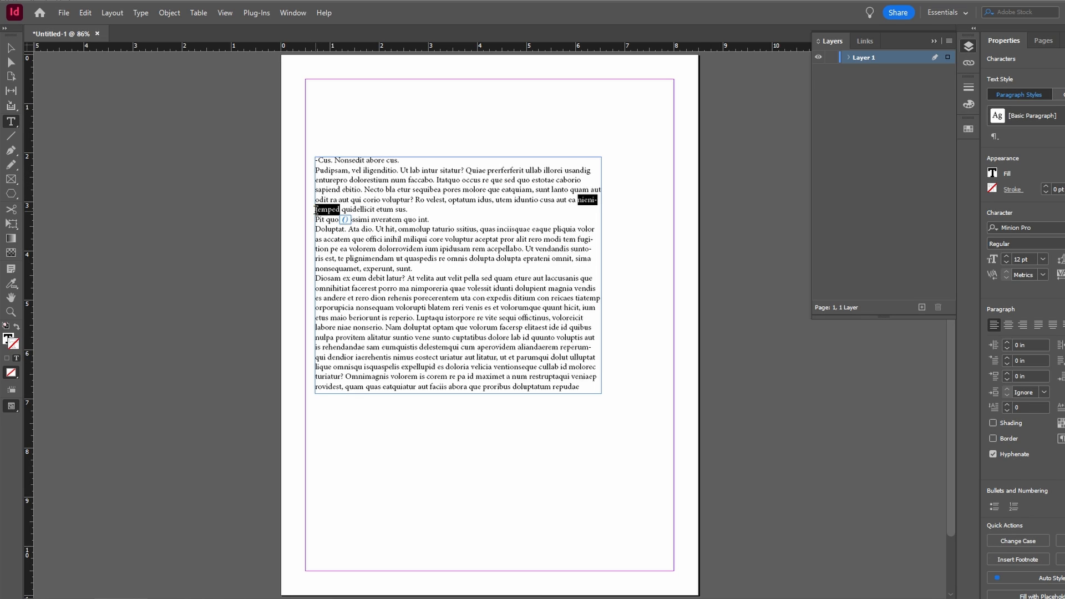
key("BackSpace")
left_click(293, 13)
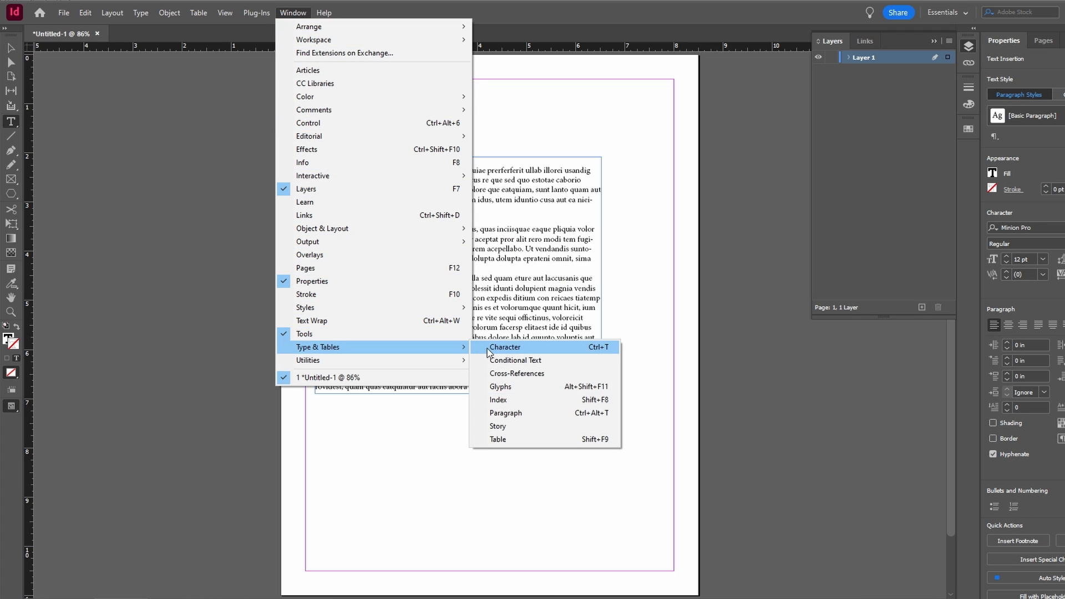
mouse_move(318, 346)
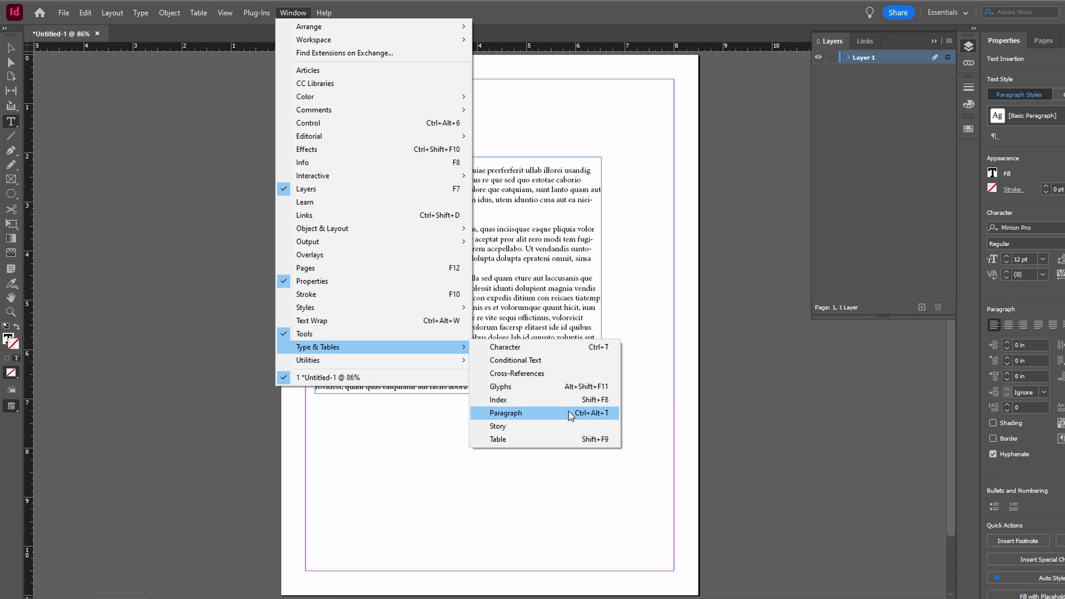
Step: Show the Paragraph panel and put the cursor in the Pudipsam paragraph
left_click(828, 414)
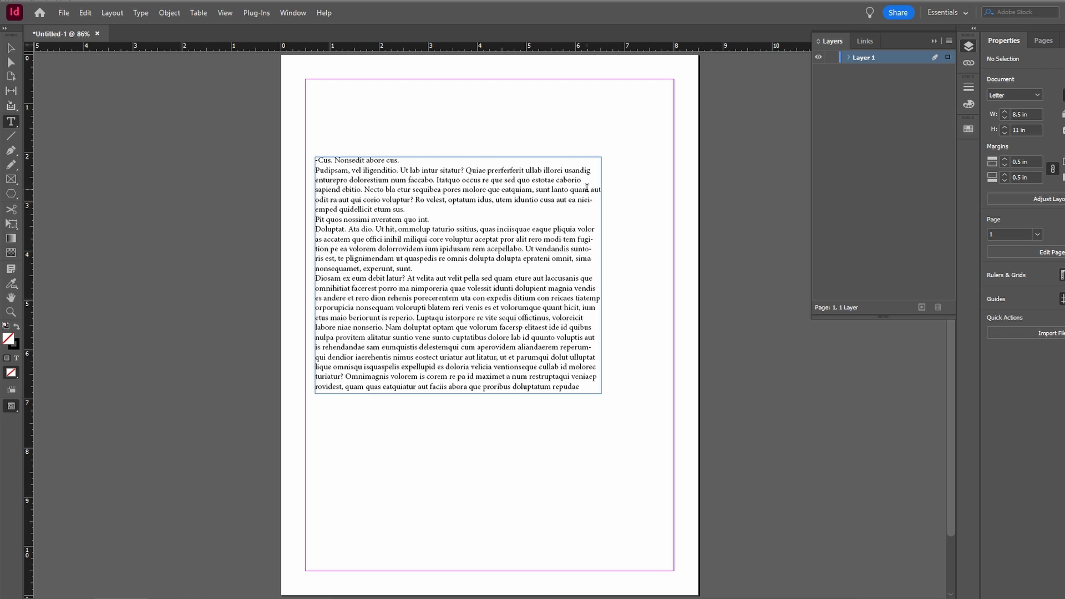
left_click(586, 190)
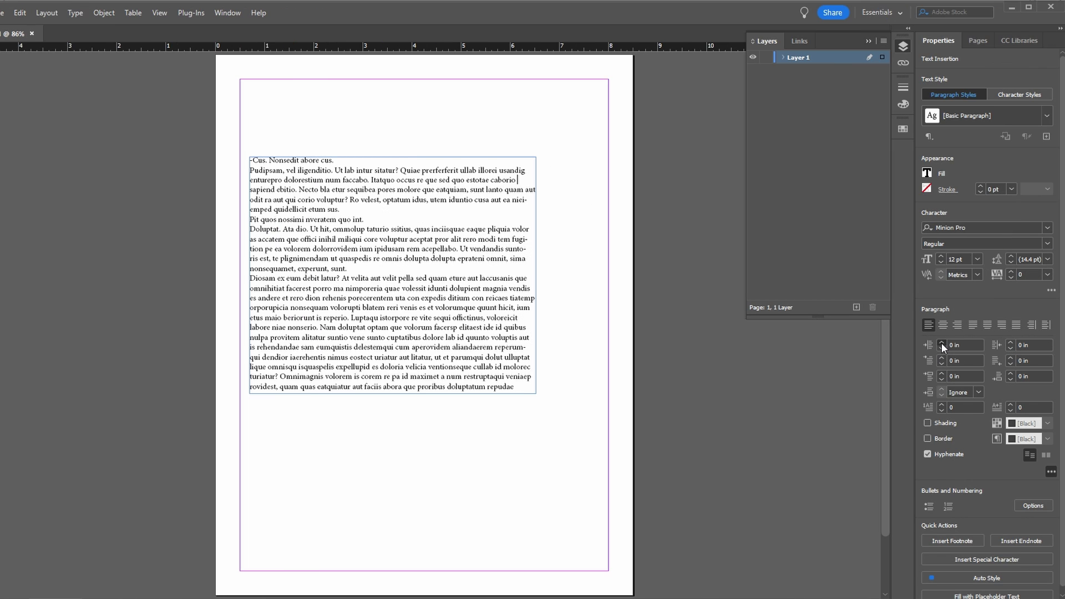
Step: Give the Pudipsam paragraph a 0.3125 in left indent and -0.0625 in first-line indent
left_click(941, 343)
left_click(941, 343)
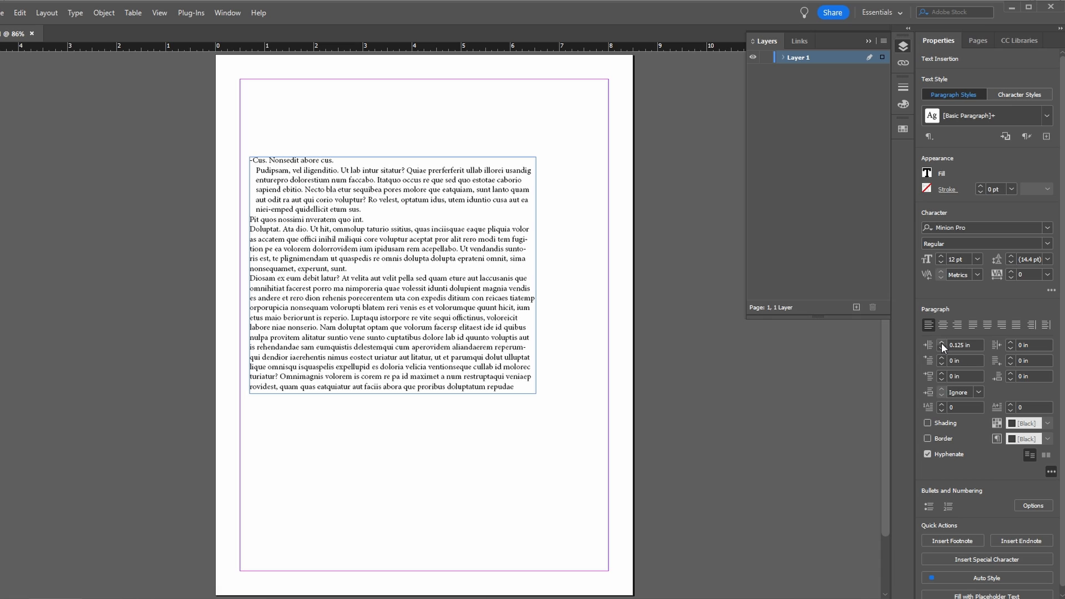
left_click(941, 344)
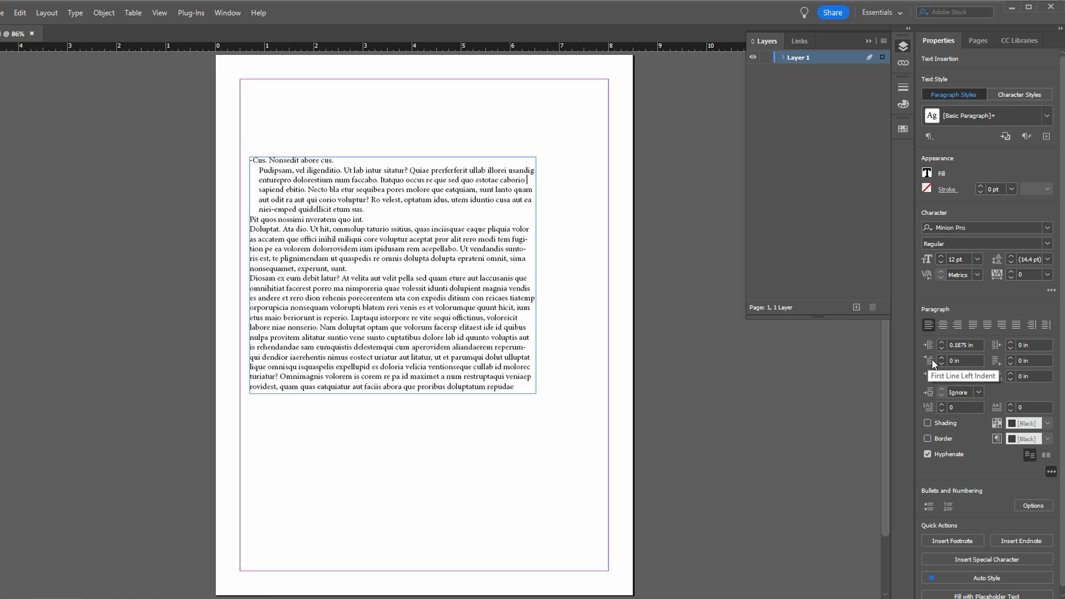
left_click(943, 364)
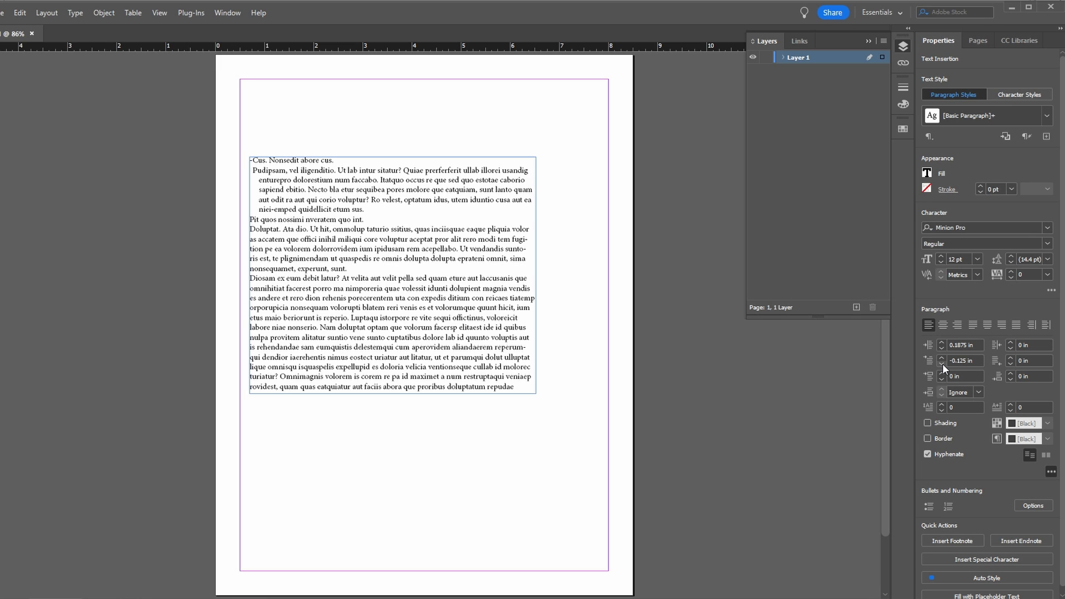
left_click(942, 363)
left_click(943, 357)
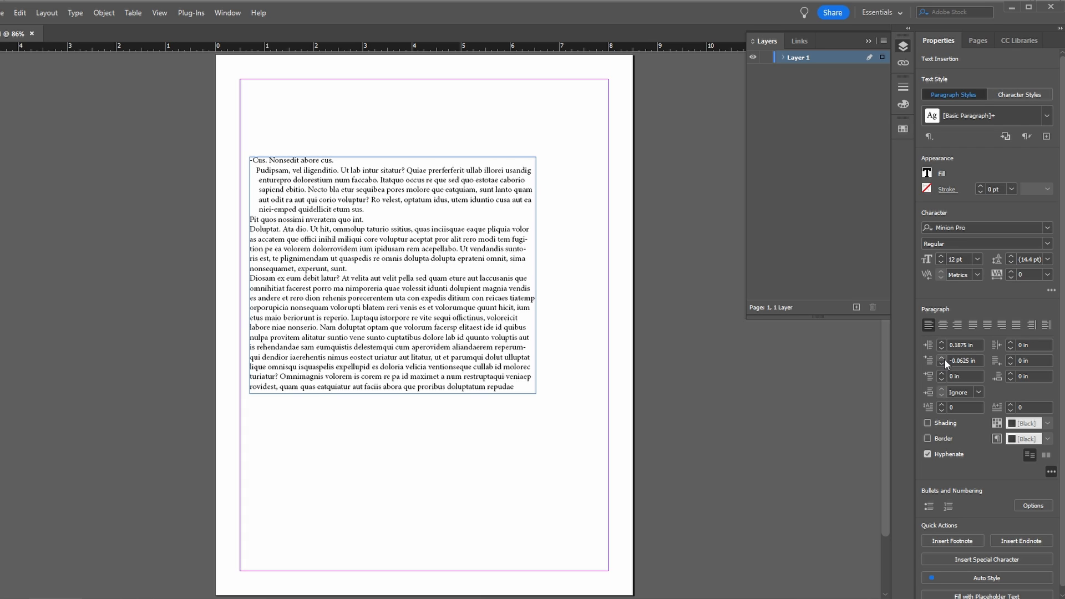
left_click(941, 342)
left_click(941, 342)
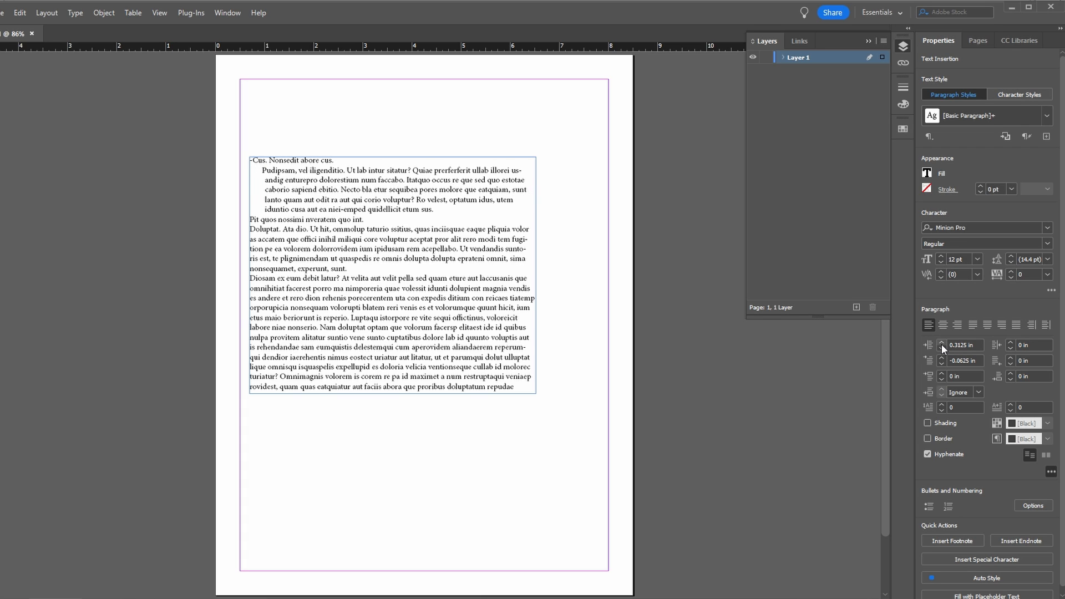